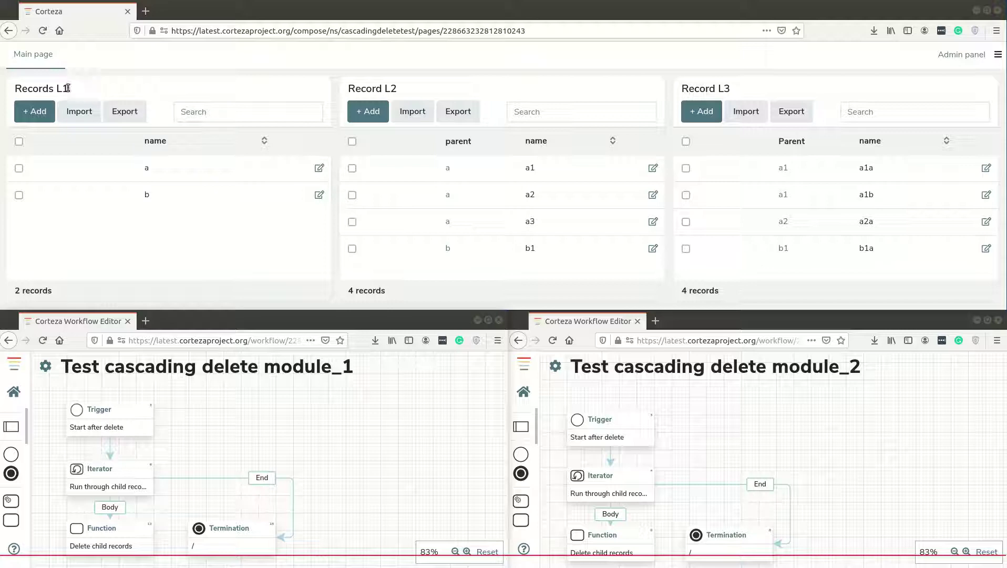
Bring the records window forward, then tick and untick parent record b in Records L1
{"action": "left_click", "coordinate": [62, 89]}
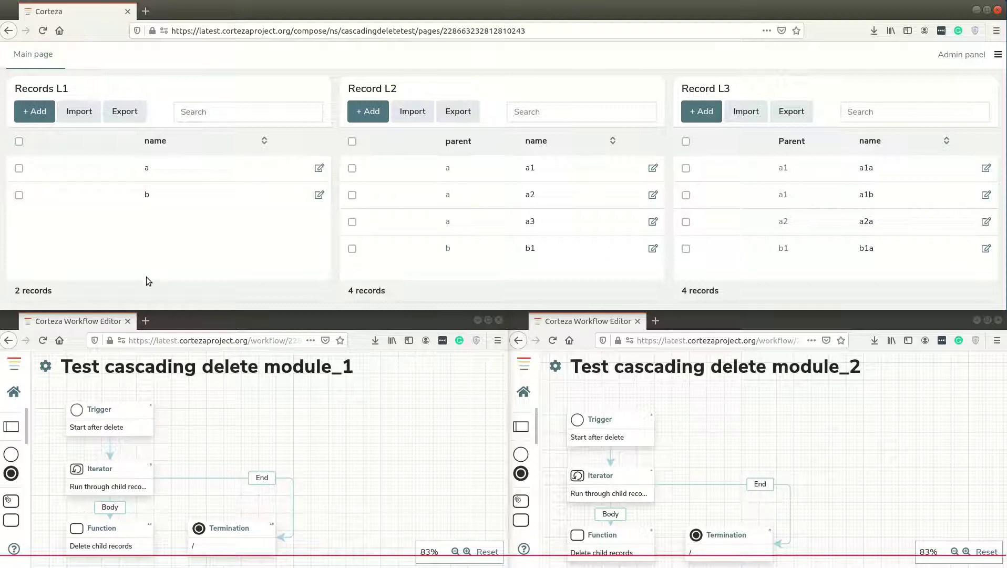
{"action": "left_click", "coordinate": [18, 195]}
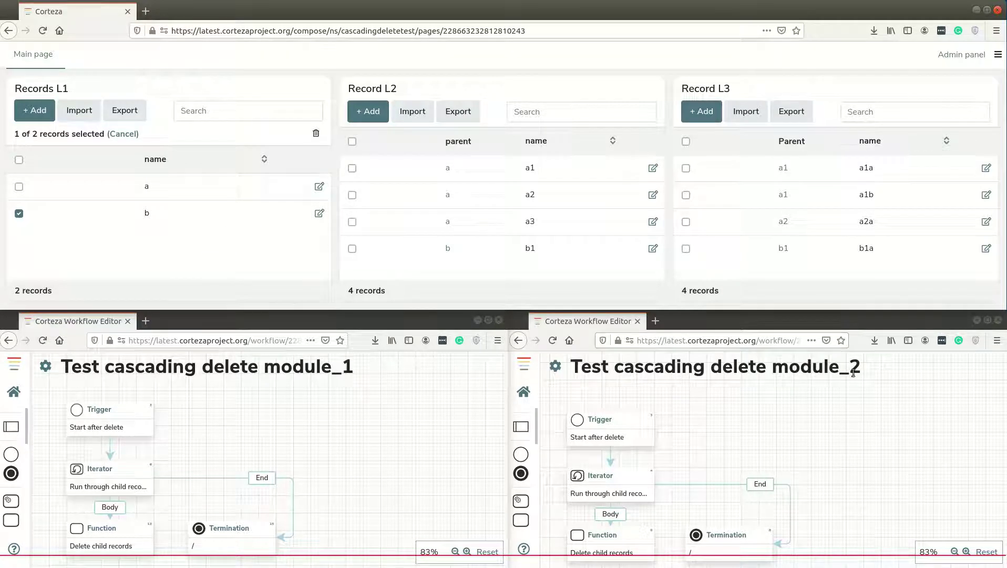
{"action": "left_click", "coordinate": [18, 214]}
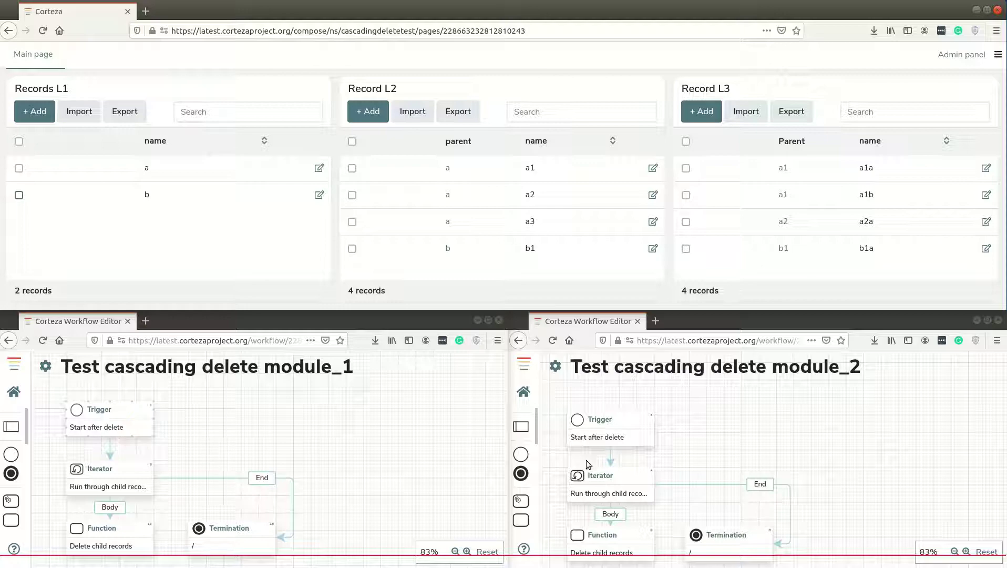
Maximize the module_1 workflow and check that its trigger event stays afterDelete
{"action": "double_click", "coordinate": [430, 321]}
{"action": "mouse_move", "coordinate": [135, 103]}
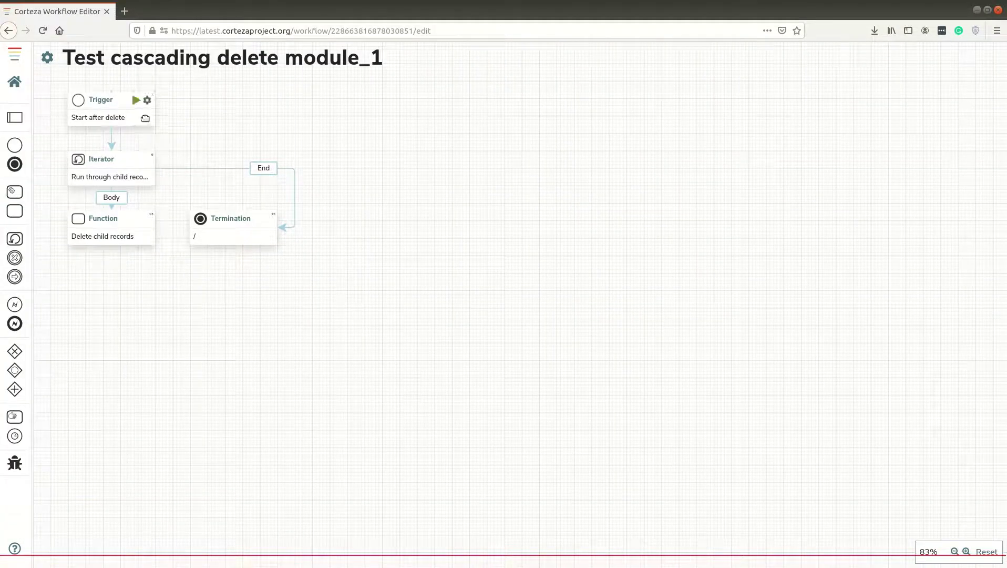
{"action": "left_click", "coordinate": [148, 101]}
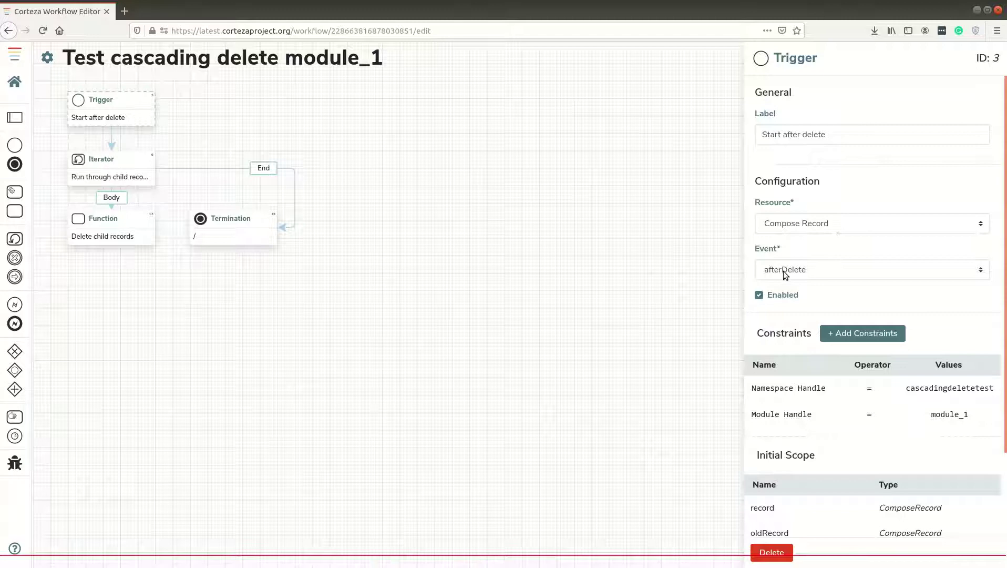
{"action": "left_click", "coordinate": [819, 270]}
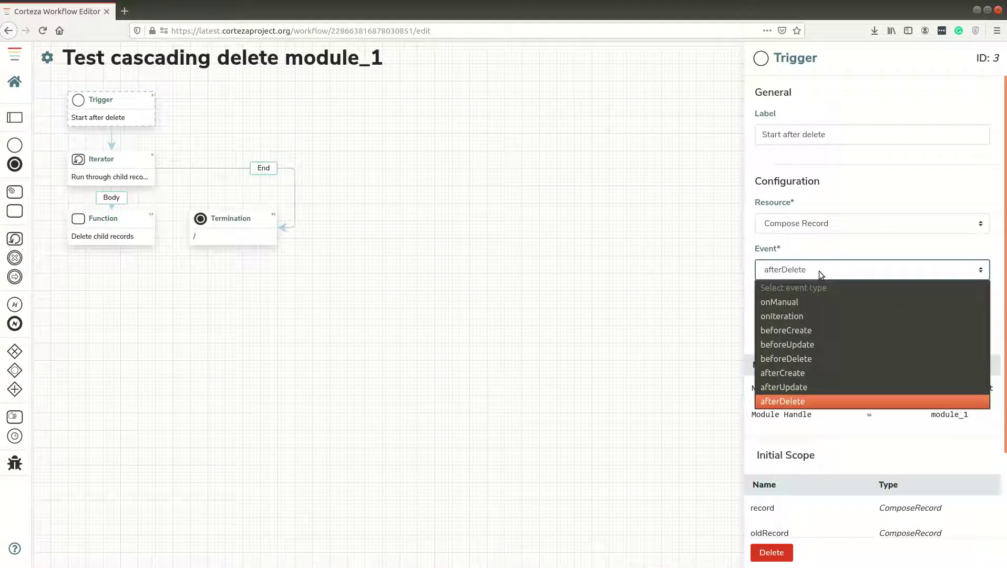
{"action": "left_click", "coordinate": [819, 271]}
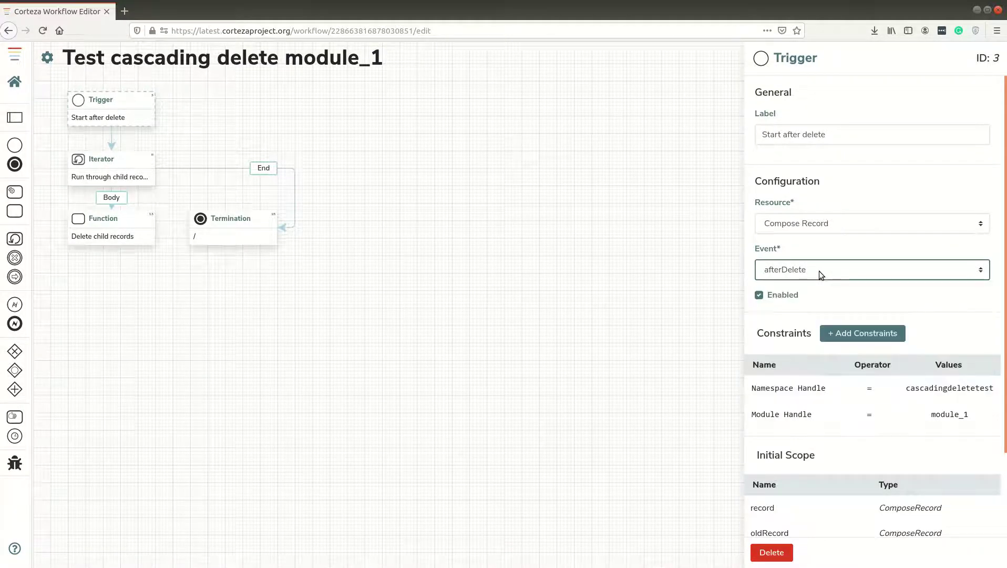
{"action": "left_click", "coordinate": [821, 243]}
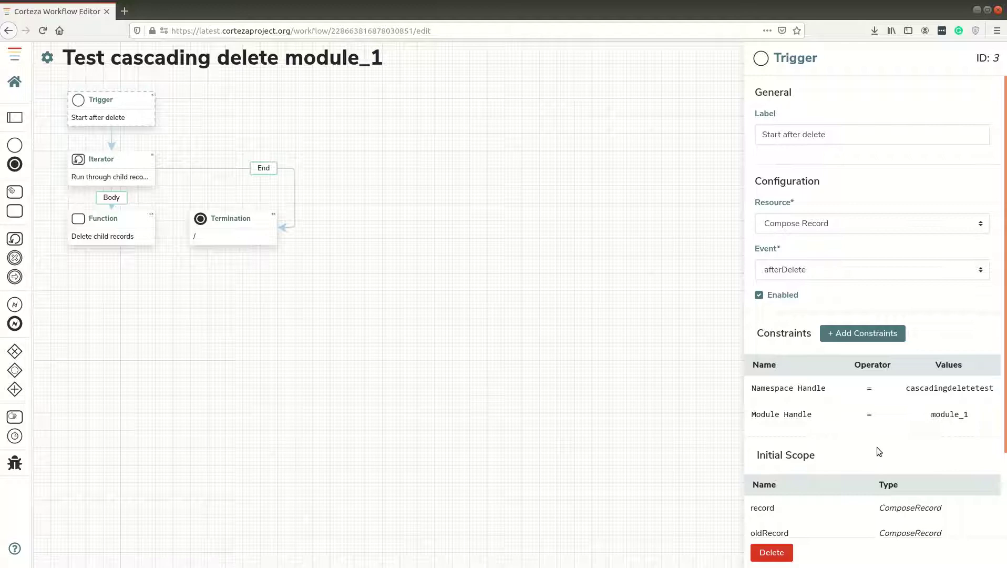
{"action": "scroll", "coordinate": [877, 451], "scroll_direction": "down", "scroll_amount": 2}
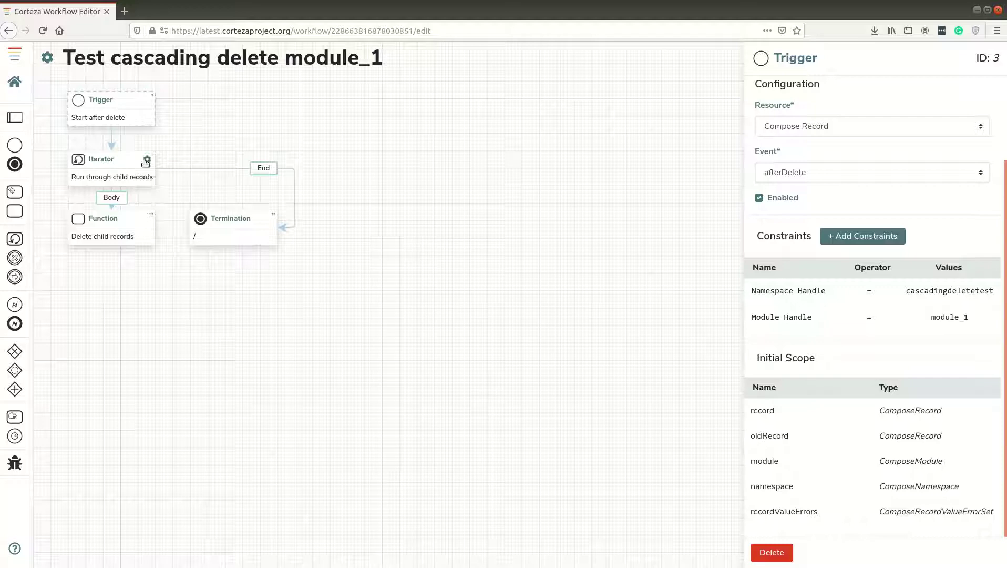
Check the iterator's module argument (module_2) and its namespace argument
{"action": "left_click", "coordinate": [146, 162]}
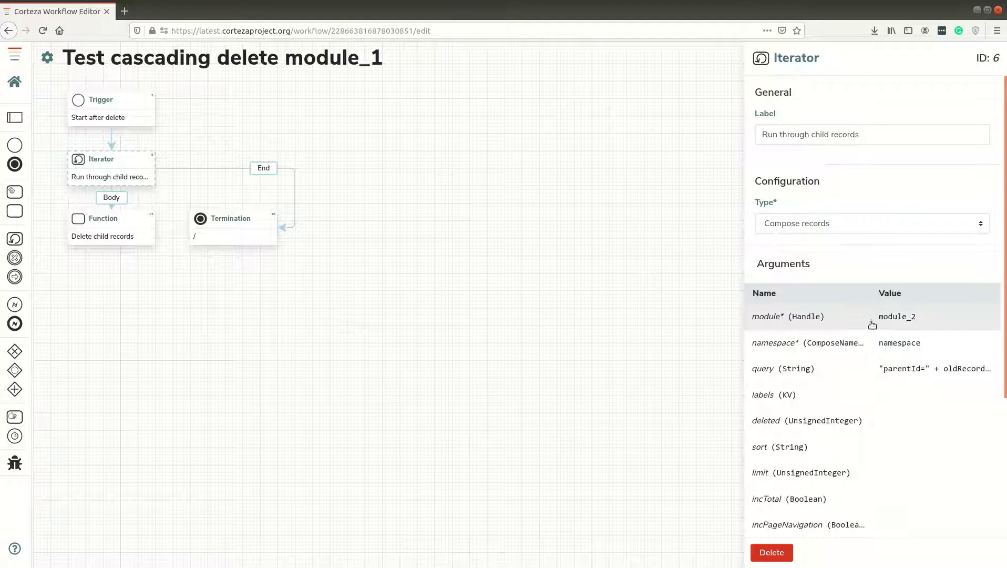
{"action": "left_click", "coordinate": [903, 324]}
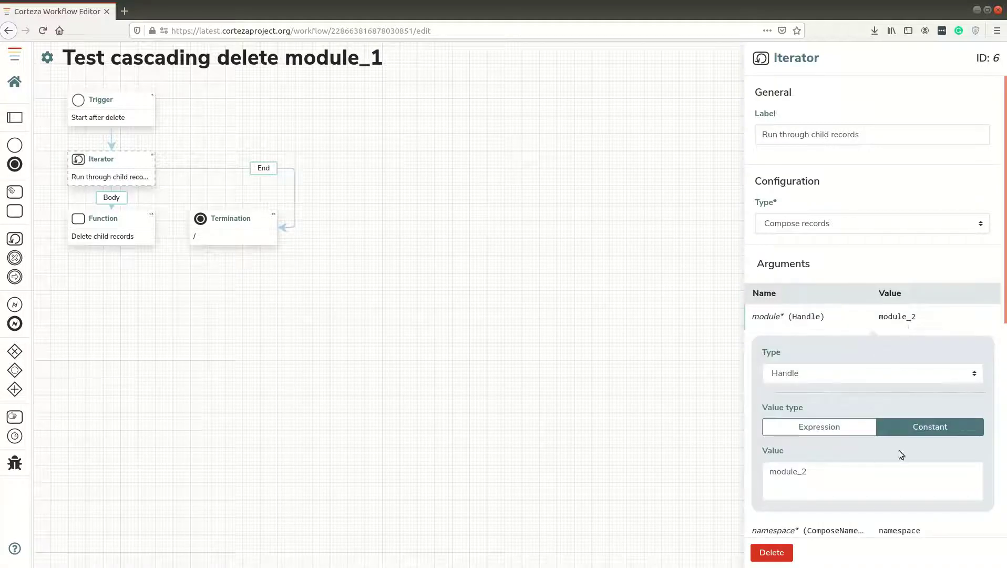
{"action": "left_click", "coordinate": [909, 322]}
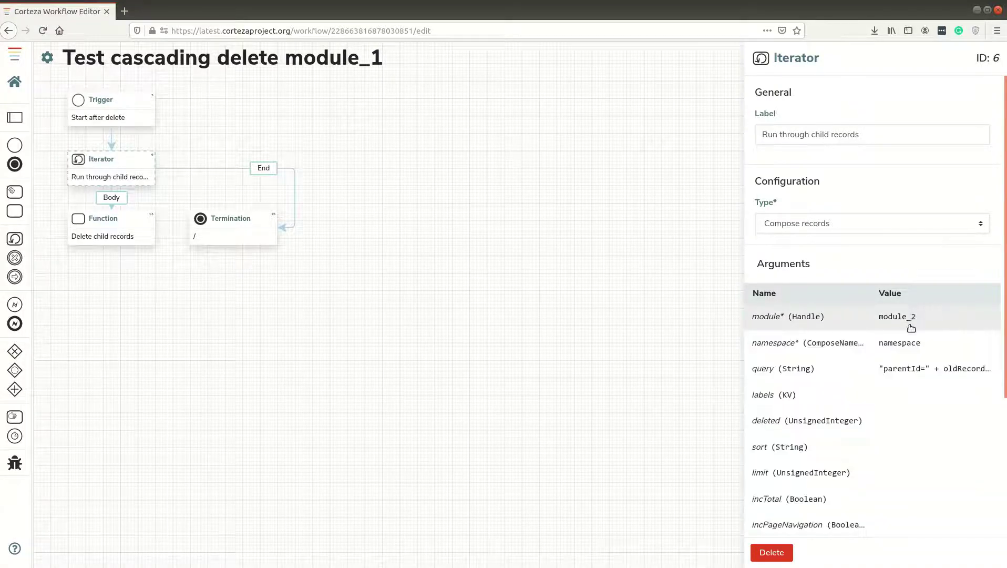
{"action": "left_click", "coordinate": [910, 346]}
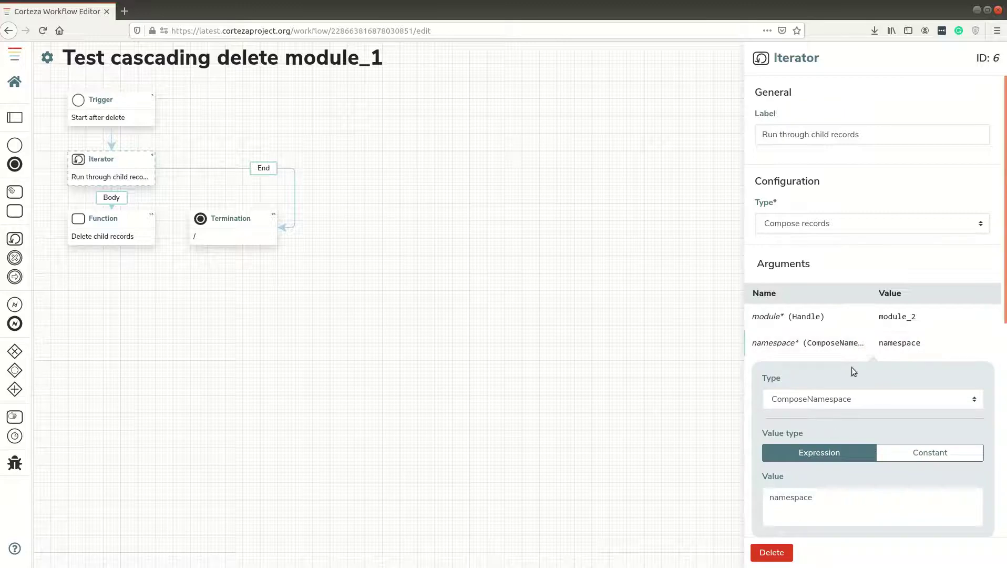
{"action": "left_click", "coordinate": [896, 342]}
Review the iterator query's parentId expression using oldRecord, and show the Delete child records settings
{"action": "left_click", "coordinate": [904, 376]}
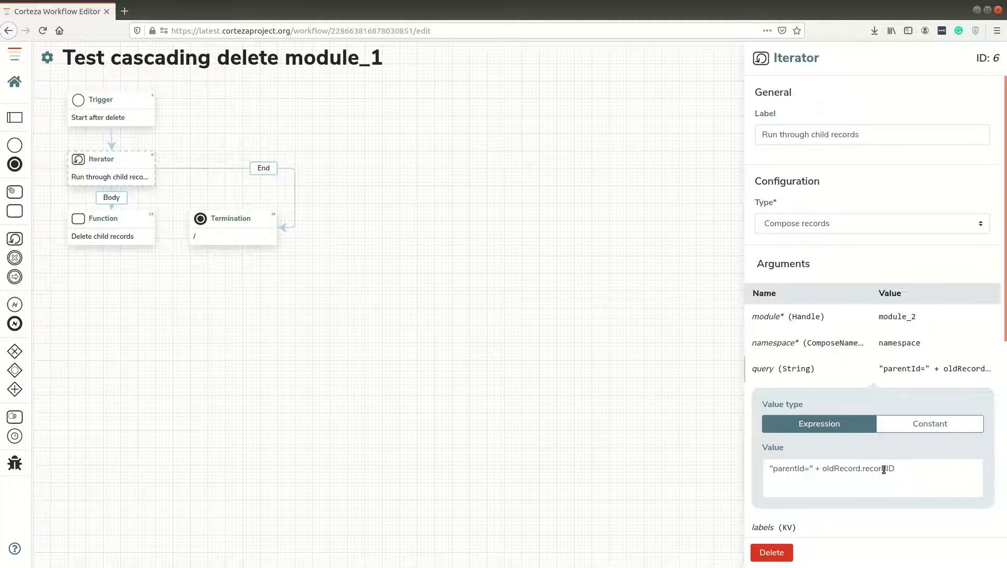
{"action": "double_click", "coordinate": [849, 470]}
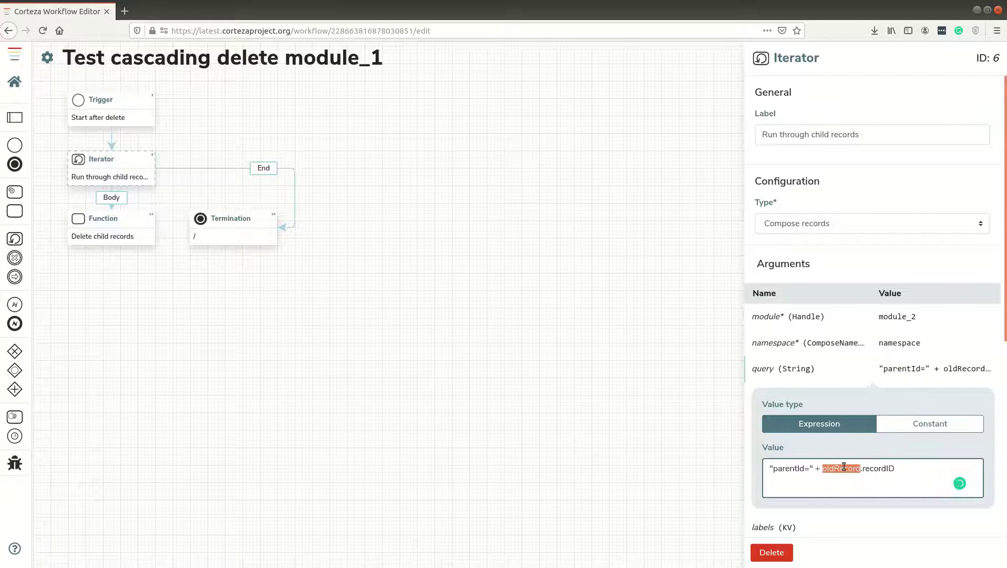
{"action": "left_click", "coordinate": [843, 466]}
{"action": "left_click", "coordinate": [822, 374]}
{"action": "scroll", "coordinate": [855, 468], "scroll_direction": "down", "scroll_amount": 4}
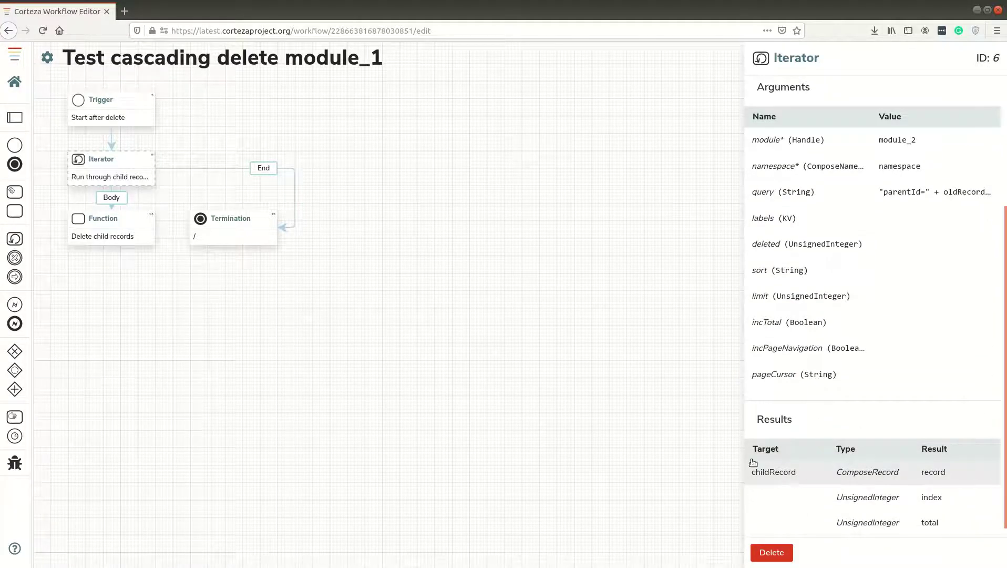
{"action": "left_click", "coordinate": [146, 218]}
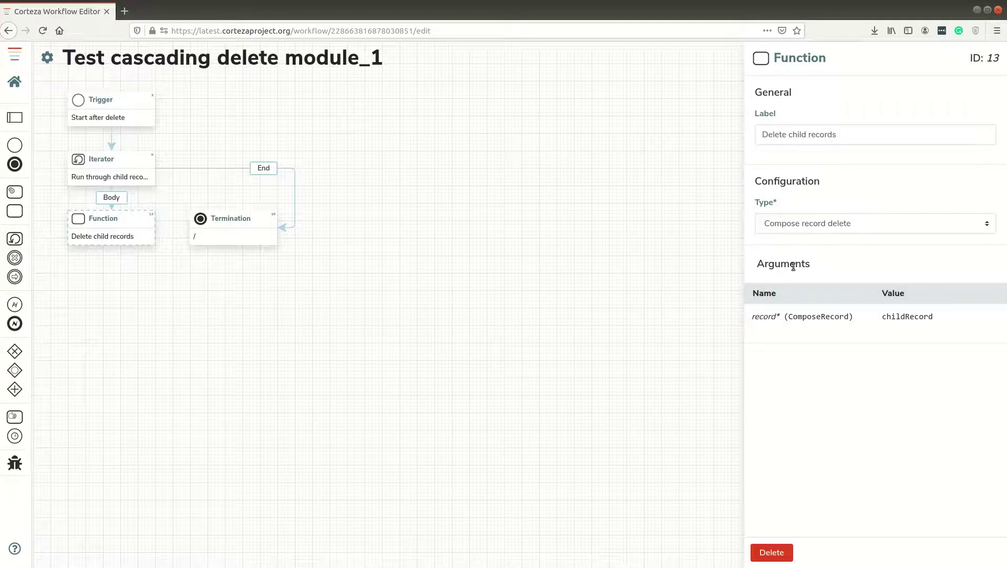
Check the delete step's record argument and restore the editor to the tiled layout
{"action": "left_click", "coordinate": [797, 321]}
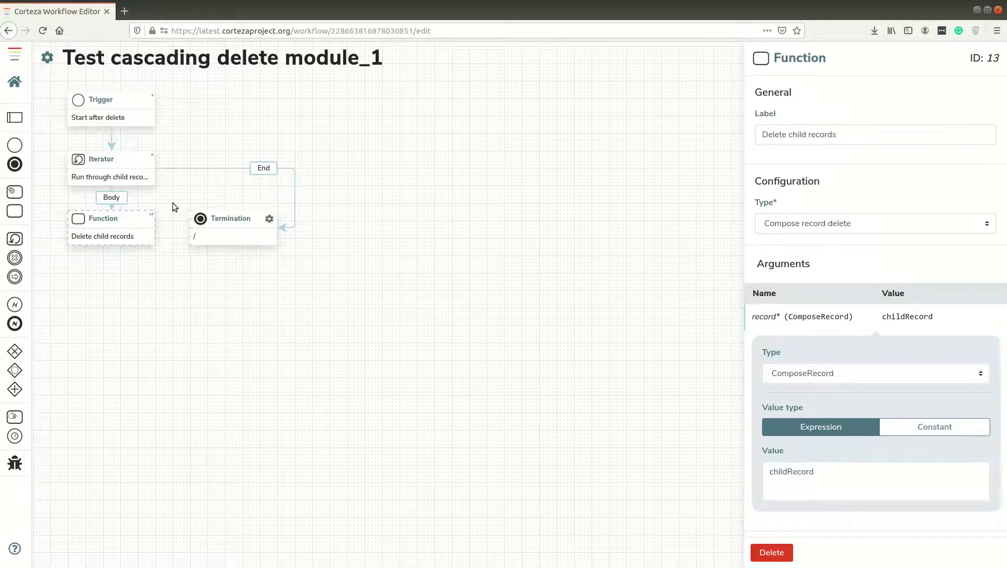
{"action": "double_click", "coordinate": [328, 10]}
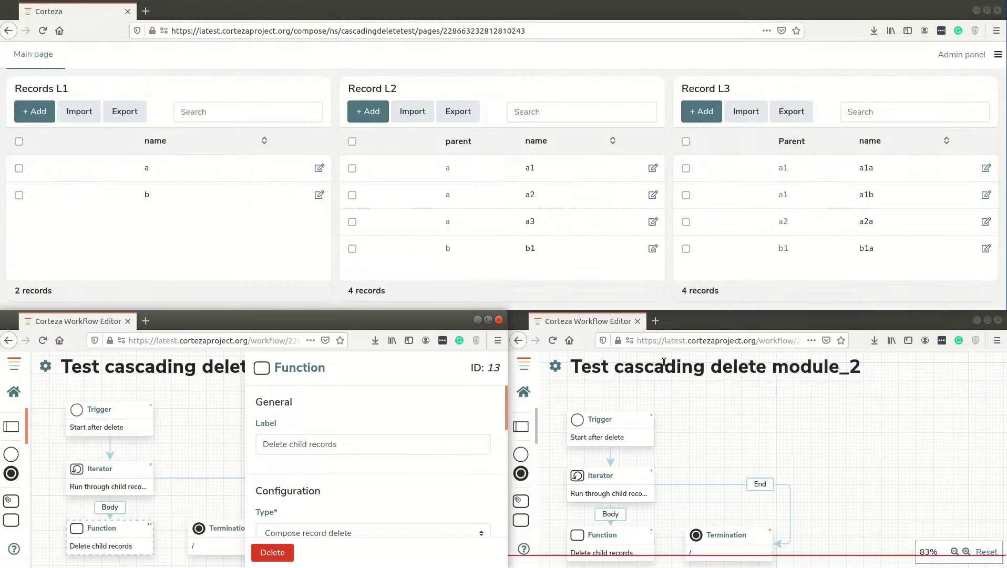
Maximize the module_2 workflow and inspect its trigger and the iterator's query expression
{"action": "double_click", "coordinate": [703, 320]}
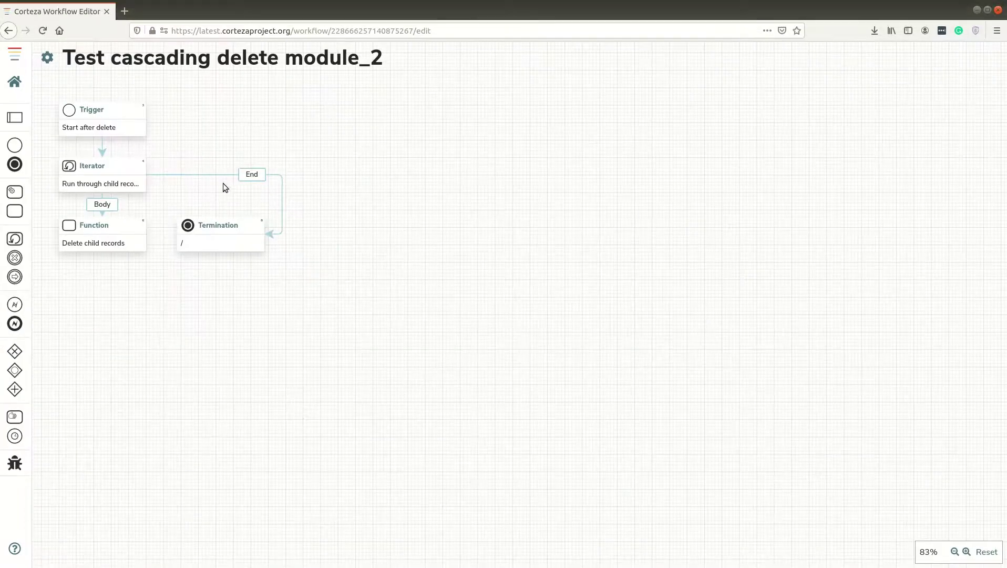
{"action": "left_click", "coordinate": [138, 110]}
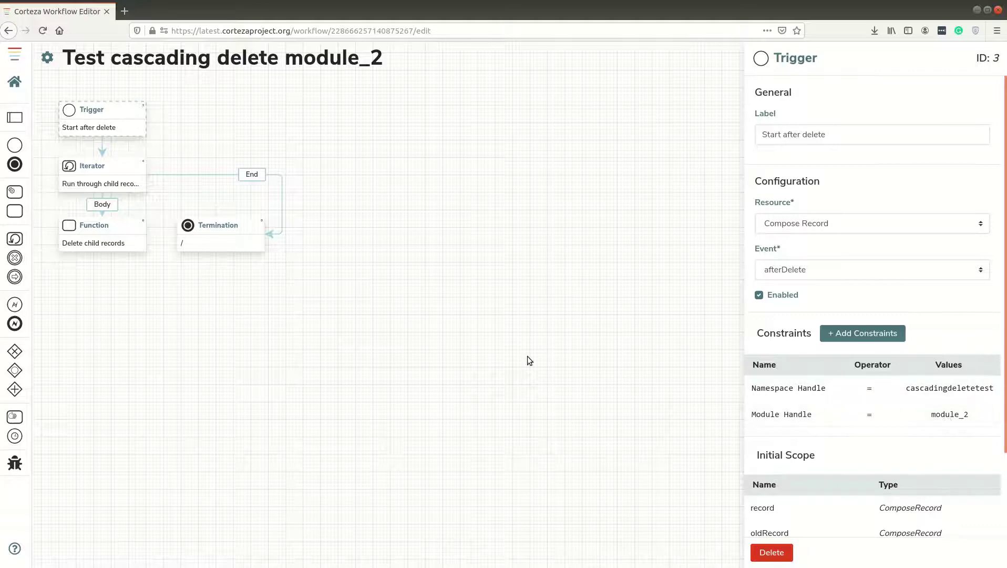
{"action": "left_click", "coordinate": [138, 165]}
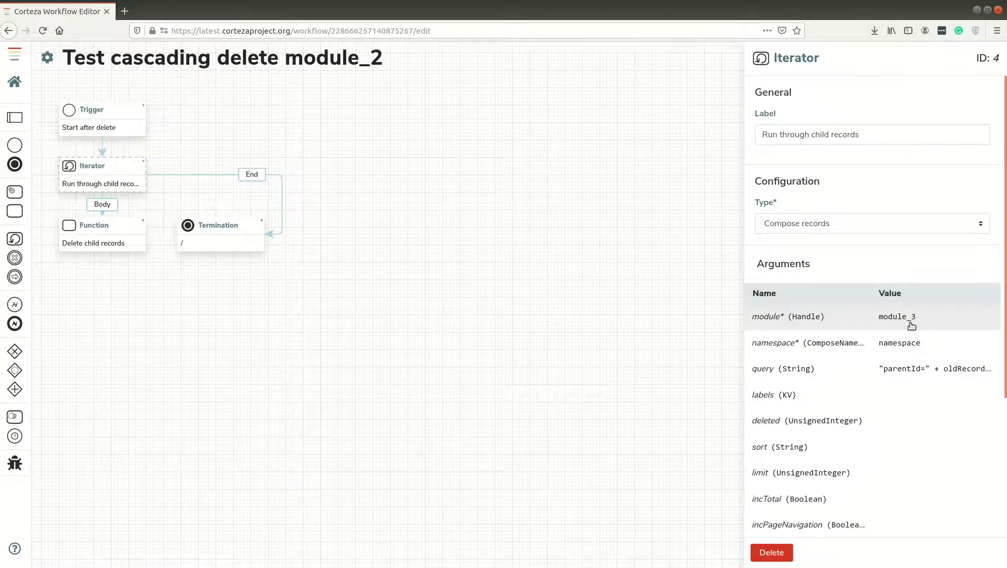
{"action": "left_click", "coordinate": [920, 370]}
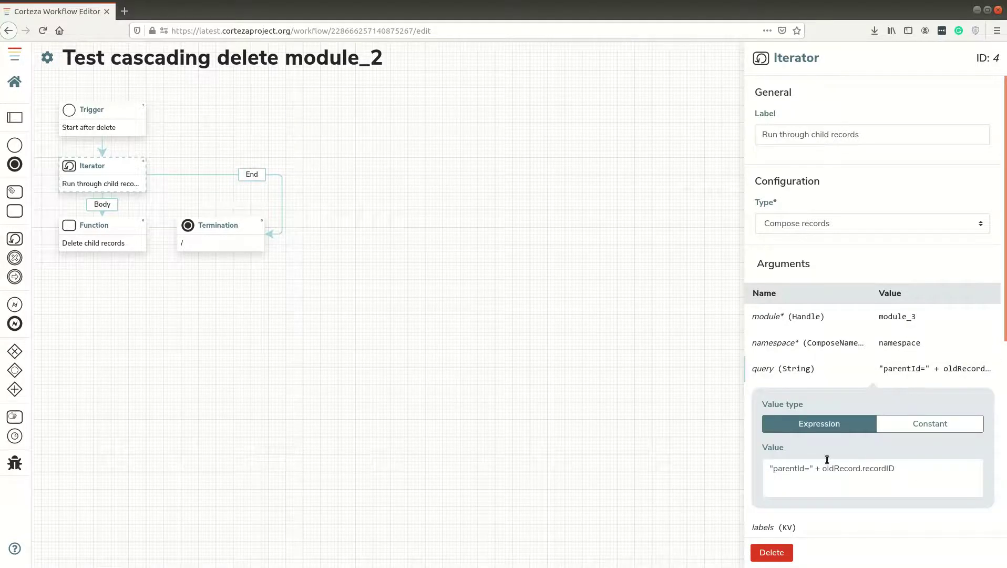
Check the delete function's childRecord argument, revisit trigger and iterator, and restore the window
{"action": "left_click", "coordinate": [138, 226]}
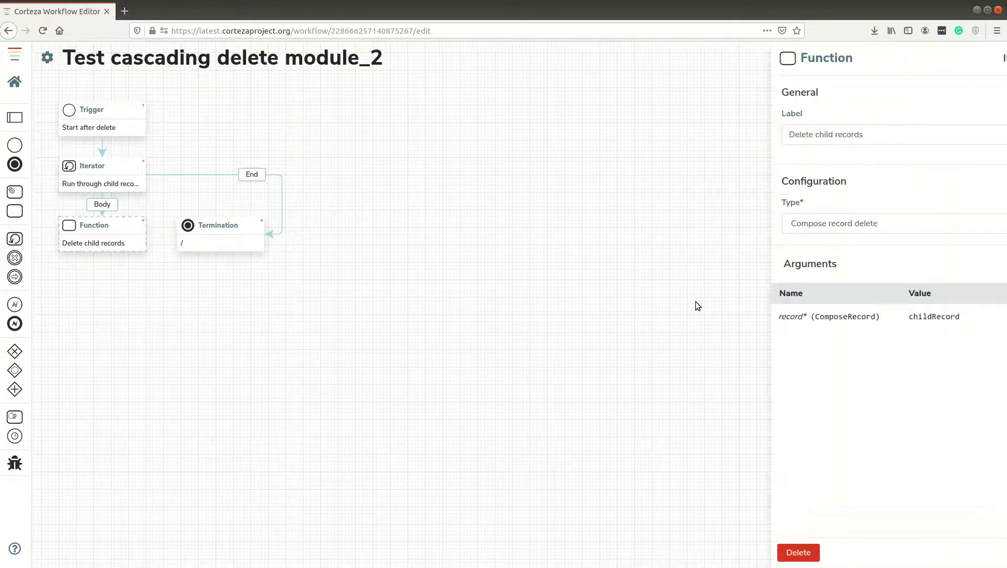
{"action": "left_click", "coordinate": [828, 319]}
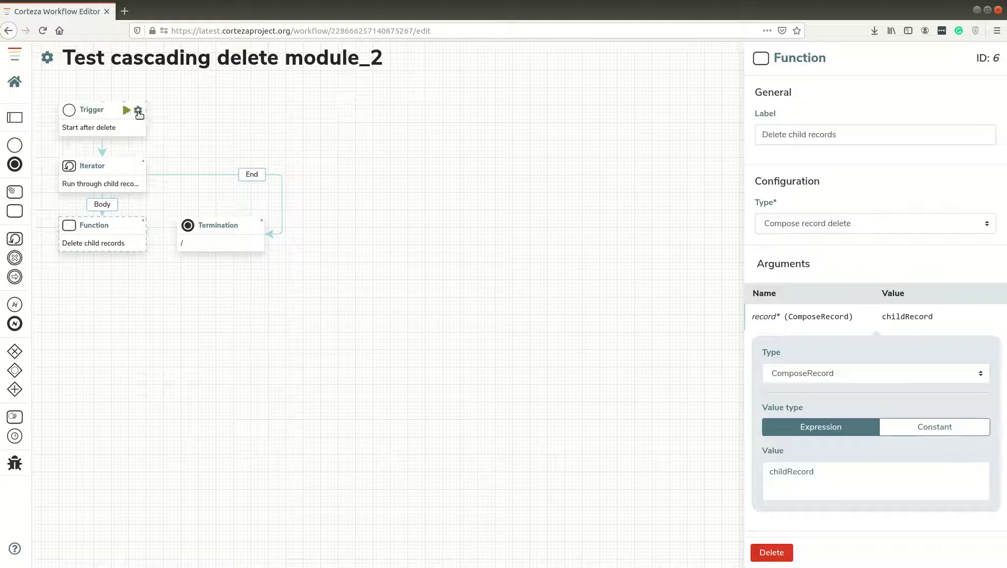
{"action": "left_click", "coordinate": [138, 111]}
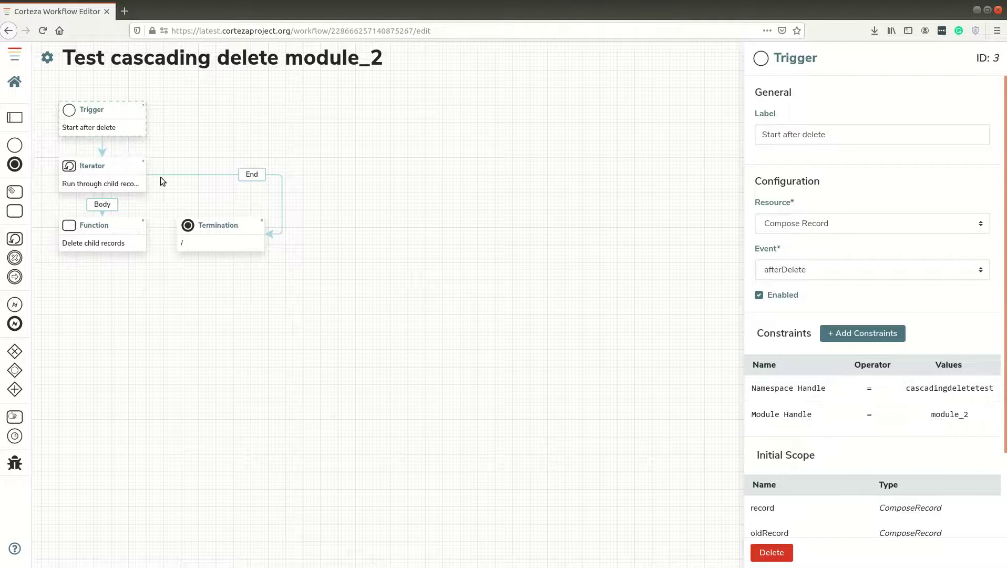
{"action": "left_click", "coordinate": [137, 166]}
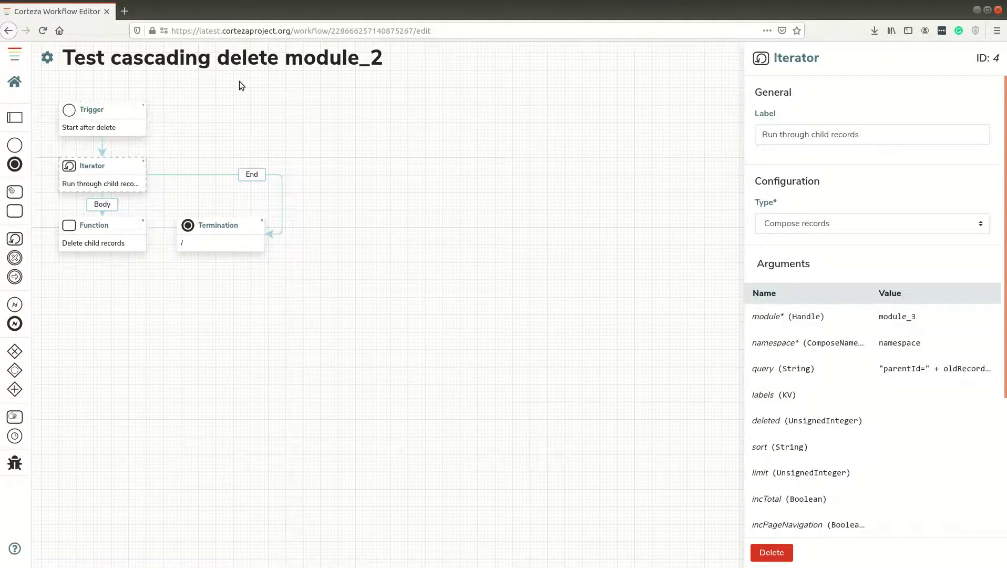
{"action": "double_click", "coordinate": [249, 5]}
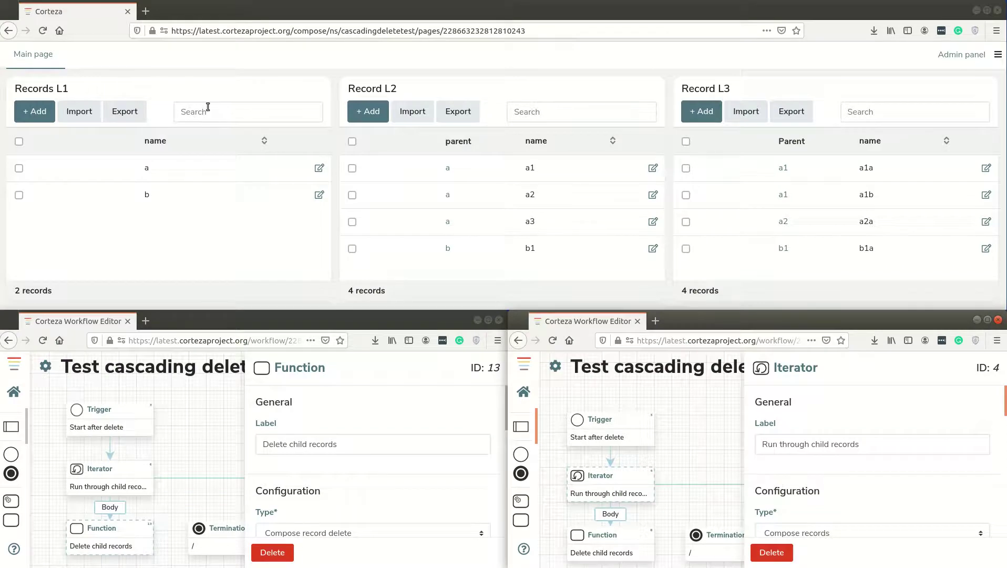
Select parent record a in Records L1 and delete it
{"action": "left_click", "coordinate": [102, 88]}
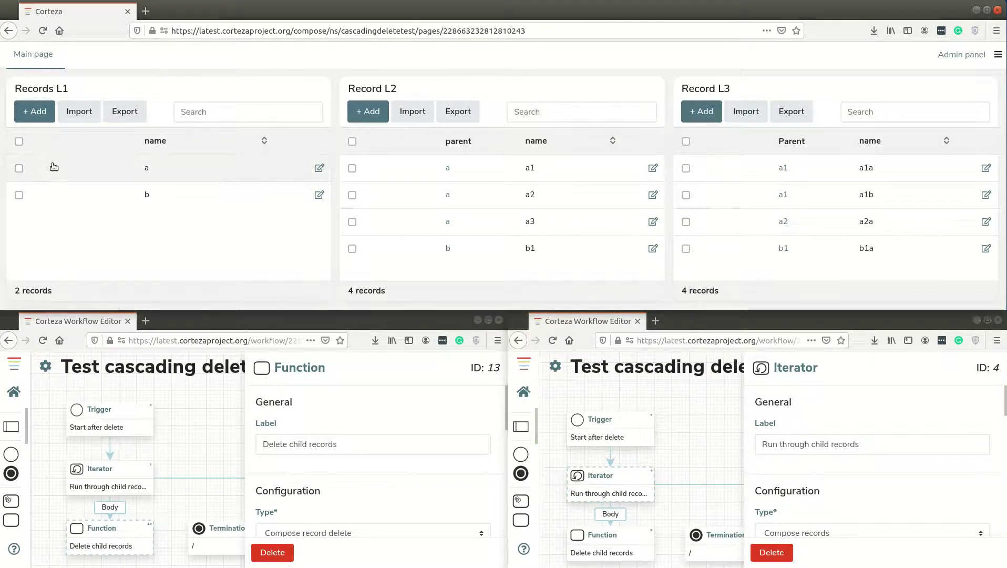
{"action": "left_click", "coordinate": [18, 168]}
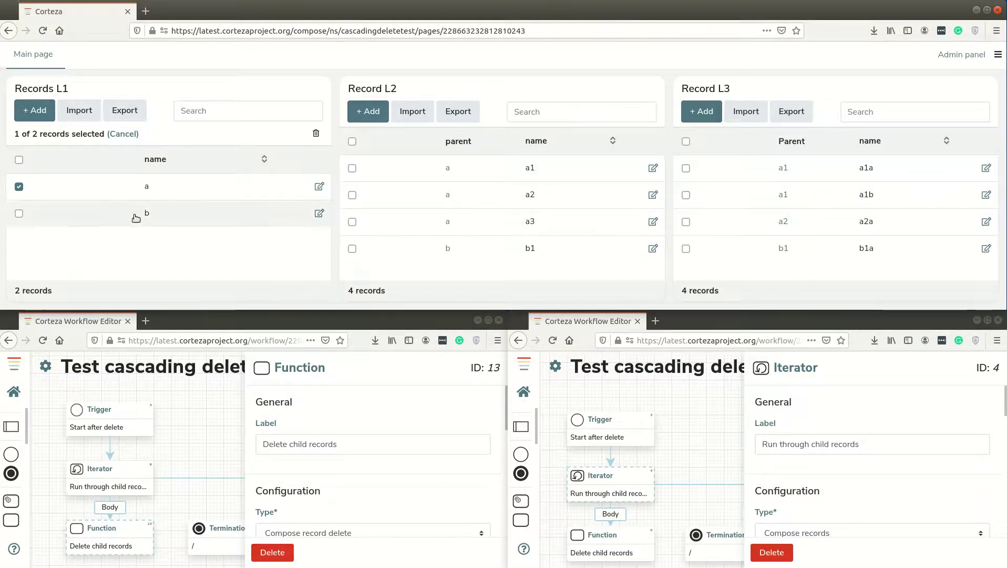
{"action": "left_click", "coordinate": [316, 135]}
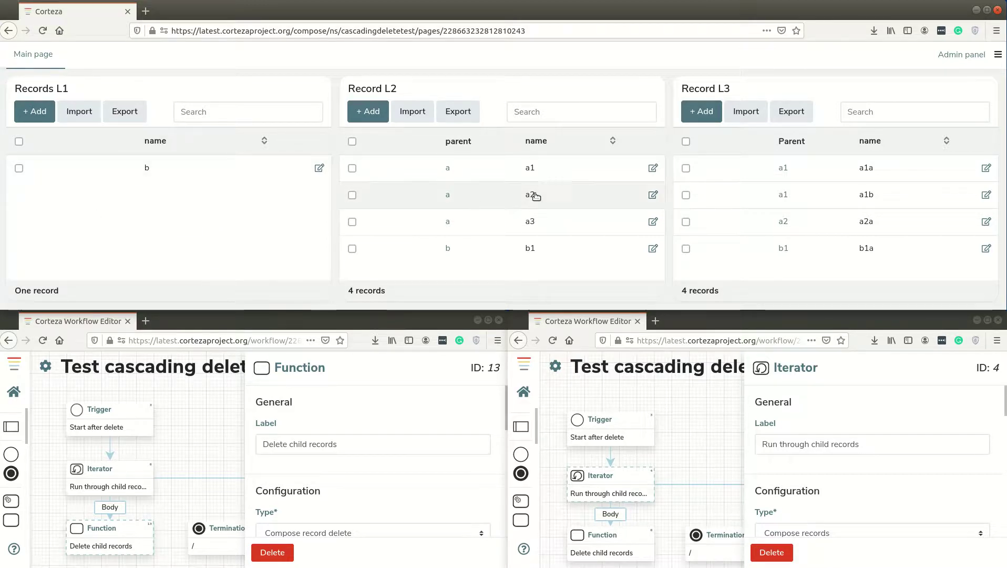
Refresh the lists, delete parent record b from Records L1, and reload to see empty tables
{"action": "left_click", "coordinate": [953, 56]}
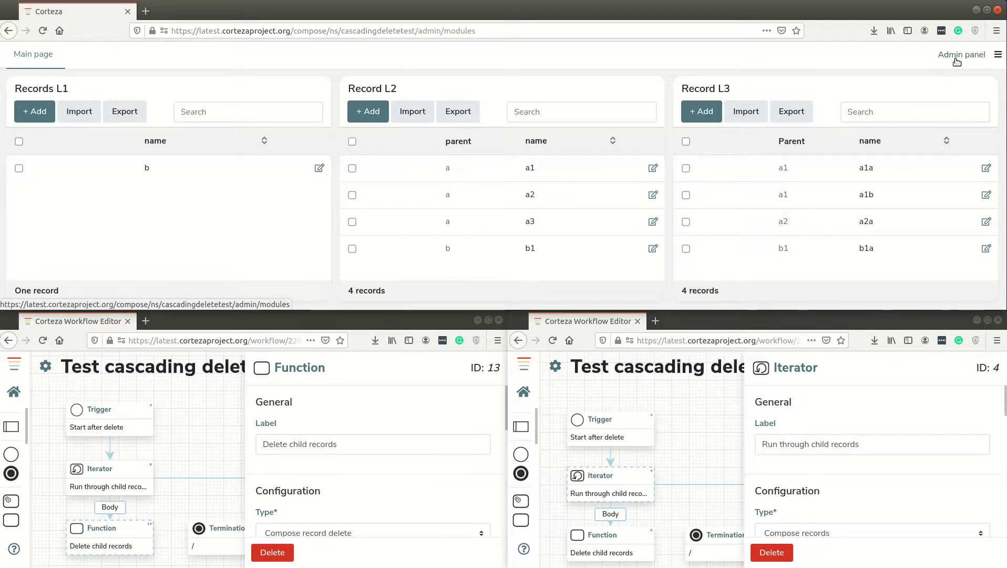
{"action": "left_click", "coordinate": [973, 56]}
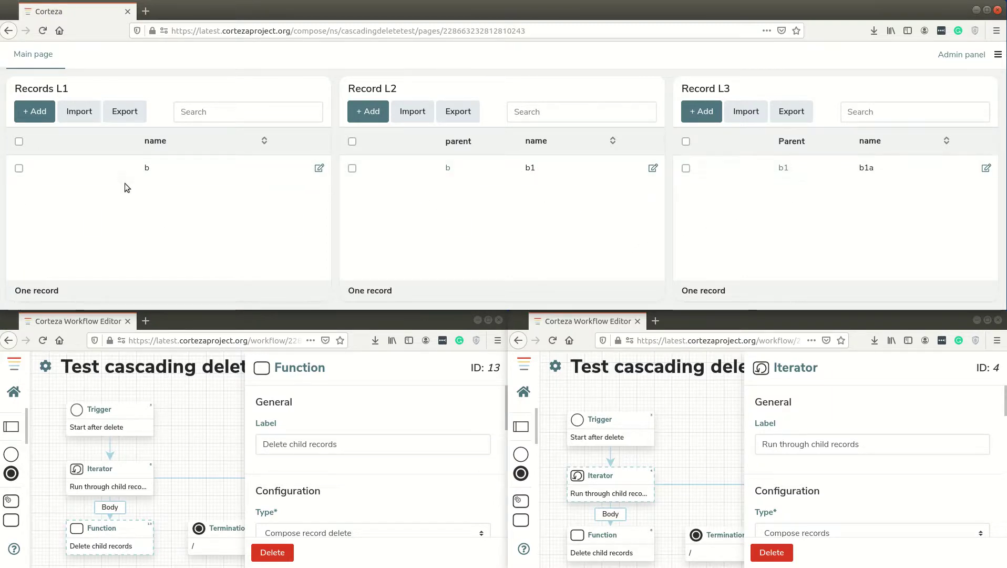
{"action": "left_click", "coordinate": [18, 169]}
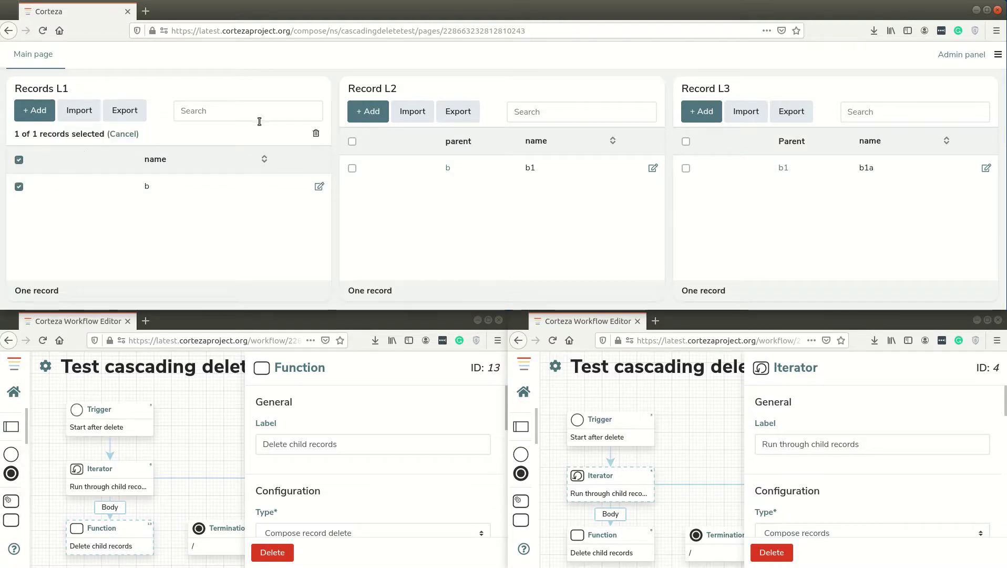
{"action": "left_click", "coordinate": [316, 135]}
{"action": "left_click", "coordinate": [974, 58]}
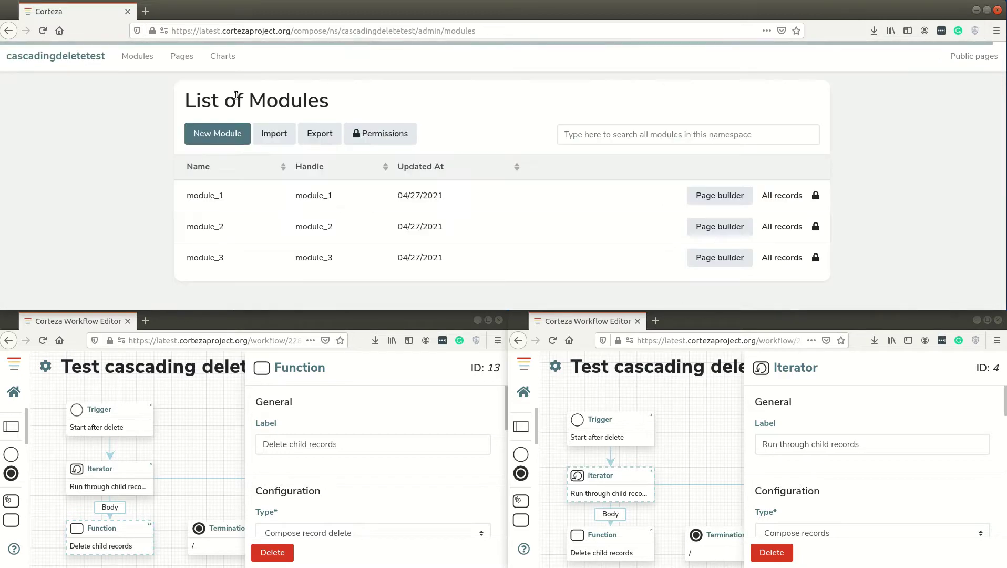
{"action": "left_click", "coordinate": [951, 60]}
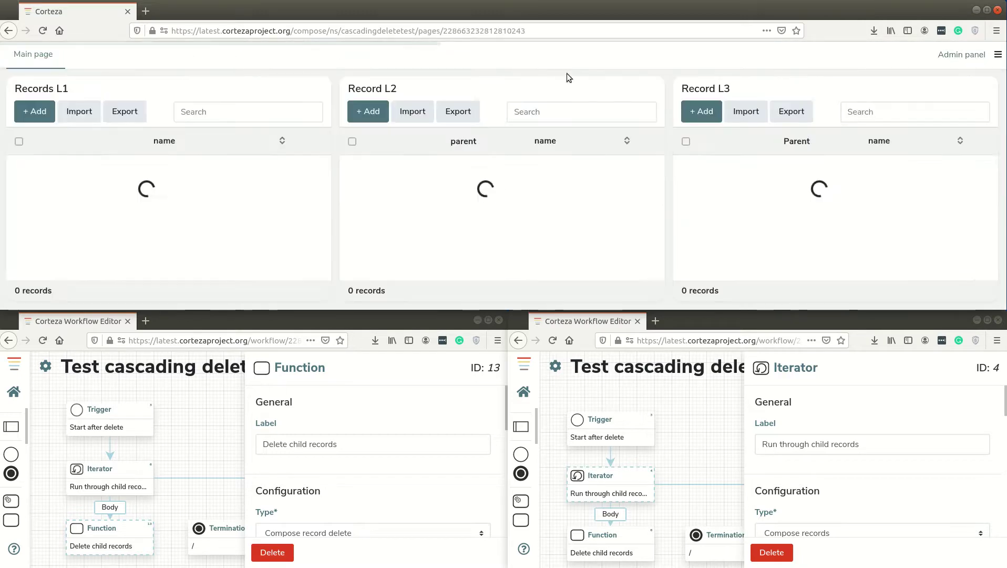